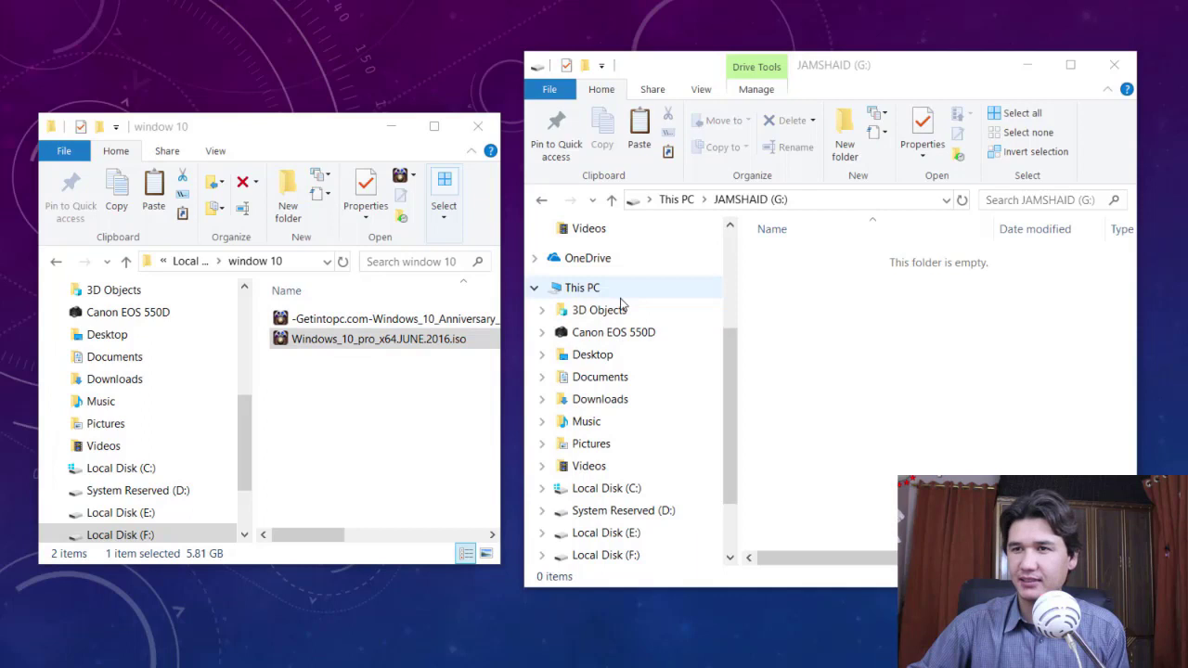
# - Show all drives, open the empty USB drive JAMSHAID (G:), and select the Windows 10 ISO
pyautogui.scroll(1, 624, 350)
pyautogui.scroll(1, 624, 368)
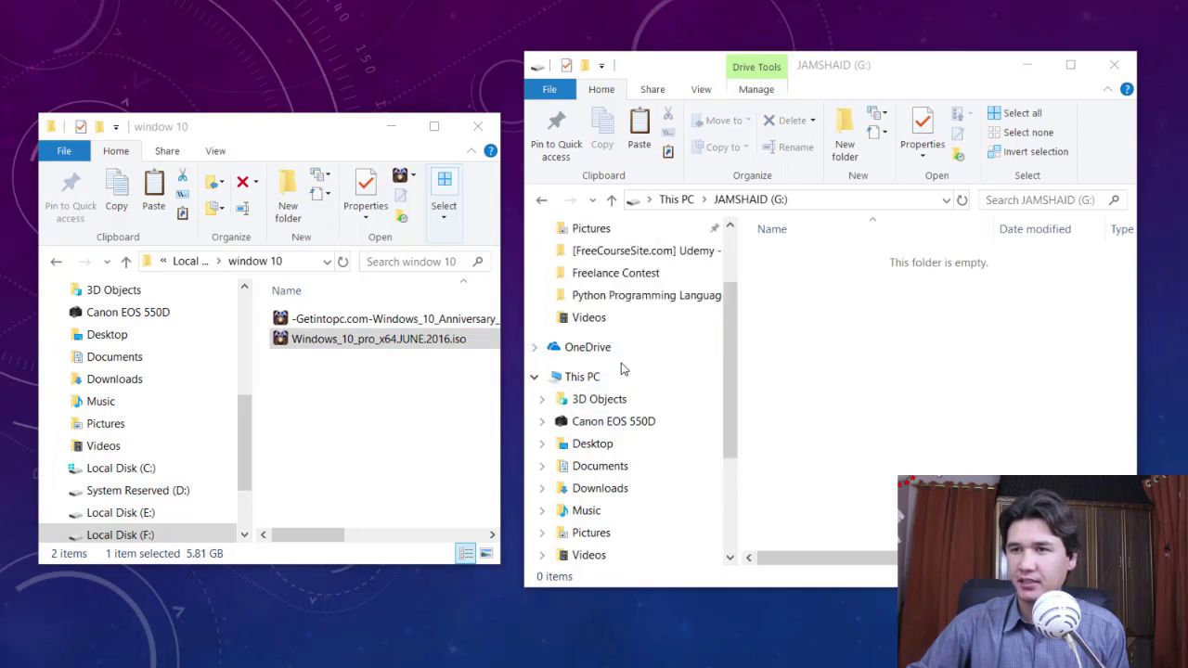
pyautogui.click(583, 377)
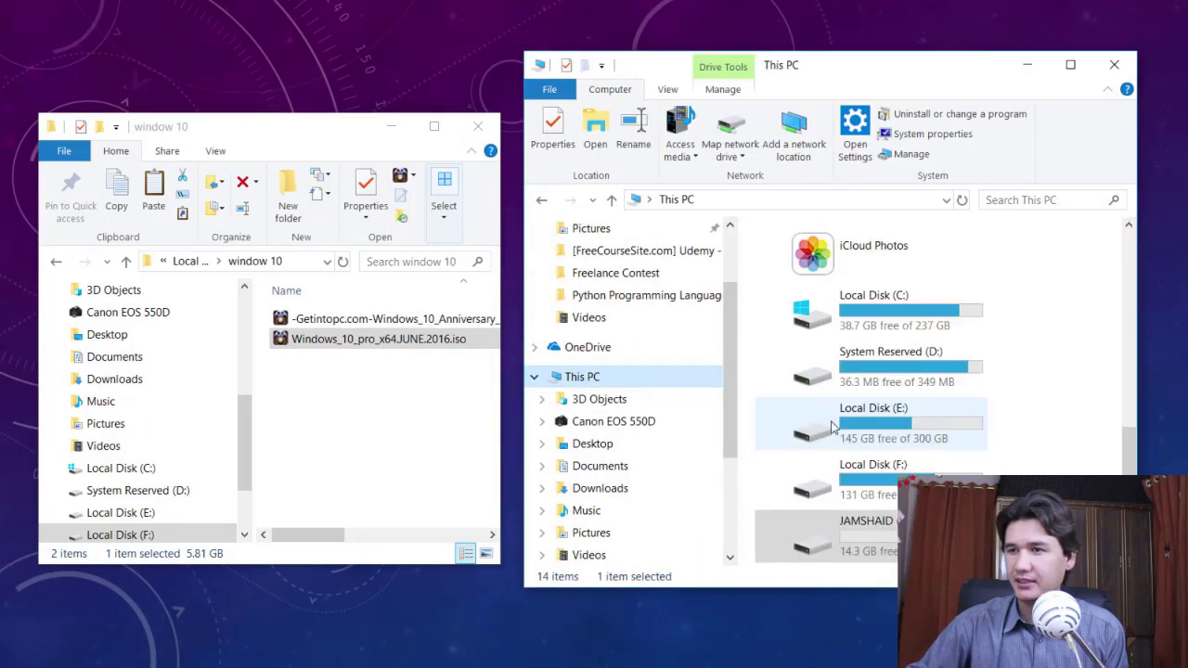
pyautogui.moveTo(819, 78); pyautogui.dragTo(791, 45)
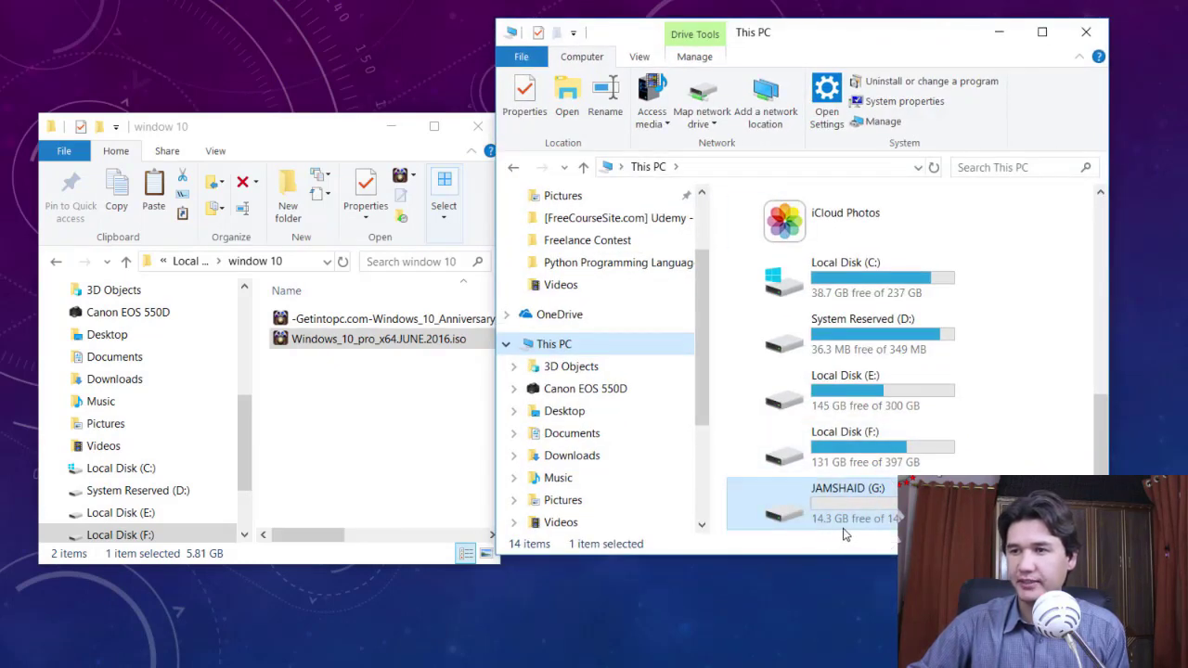
pyautogui.moveTo(845, 536)
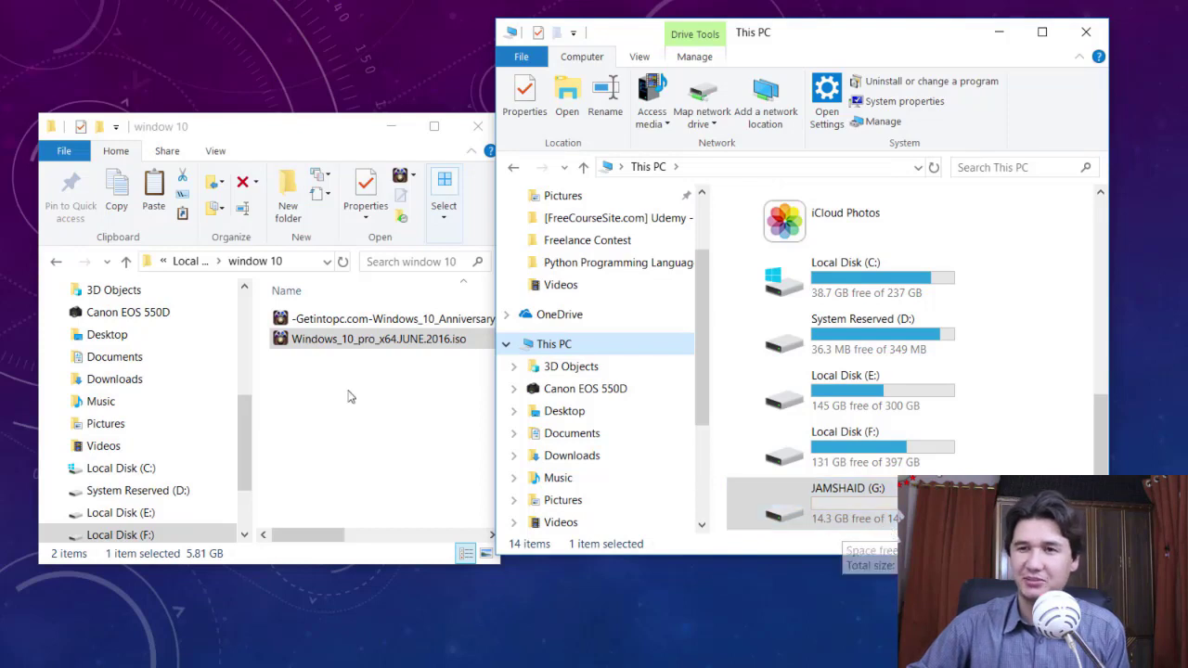
pyautogui.doubleClick(817, 502)
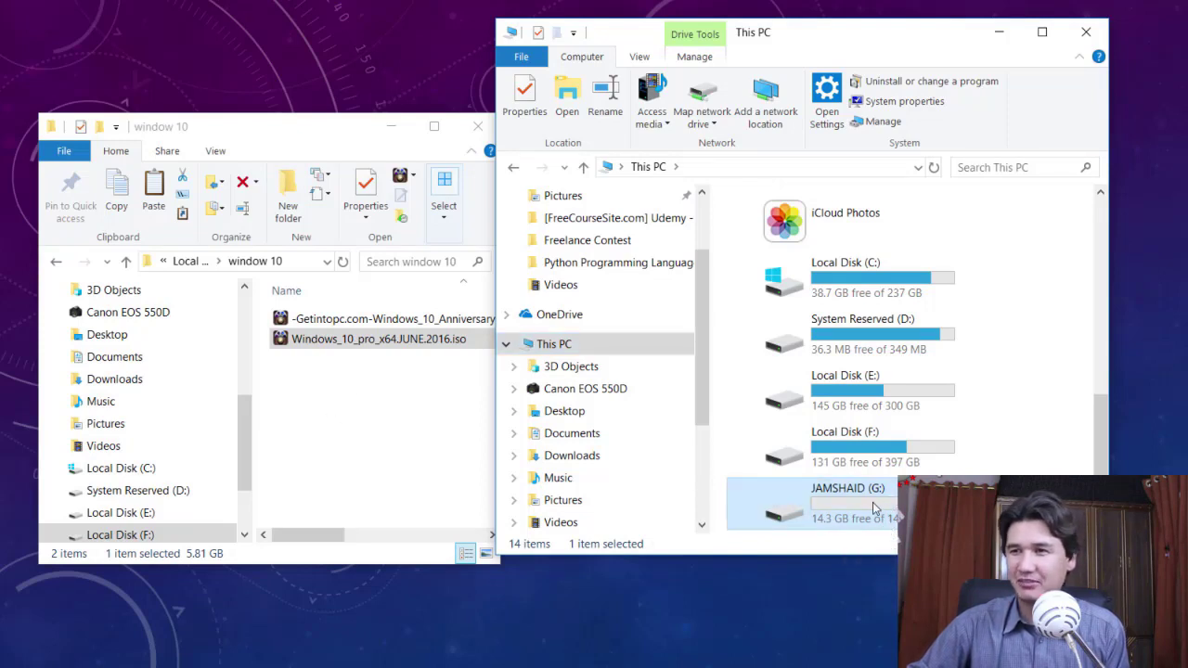
pyautogui.click(367, 343)
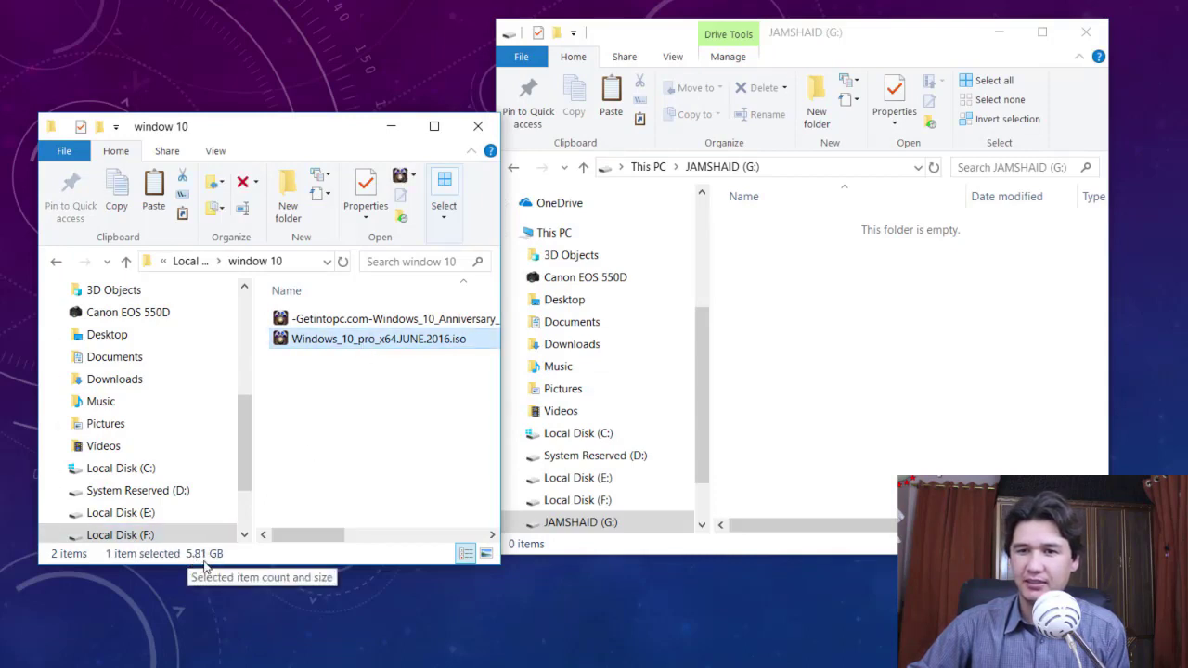
# - Try copying the ISO to G:, dismiss the File Too Large error, and confirm the drive is FAT32
pyautogui.moveTo(359, 343); pyautogui.dragTo(804, 352)
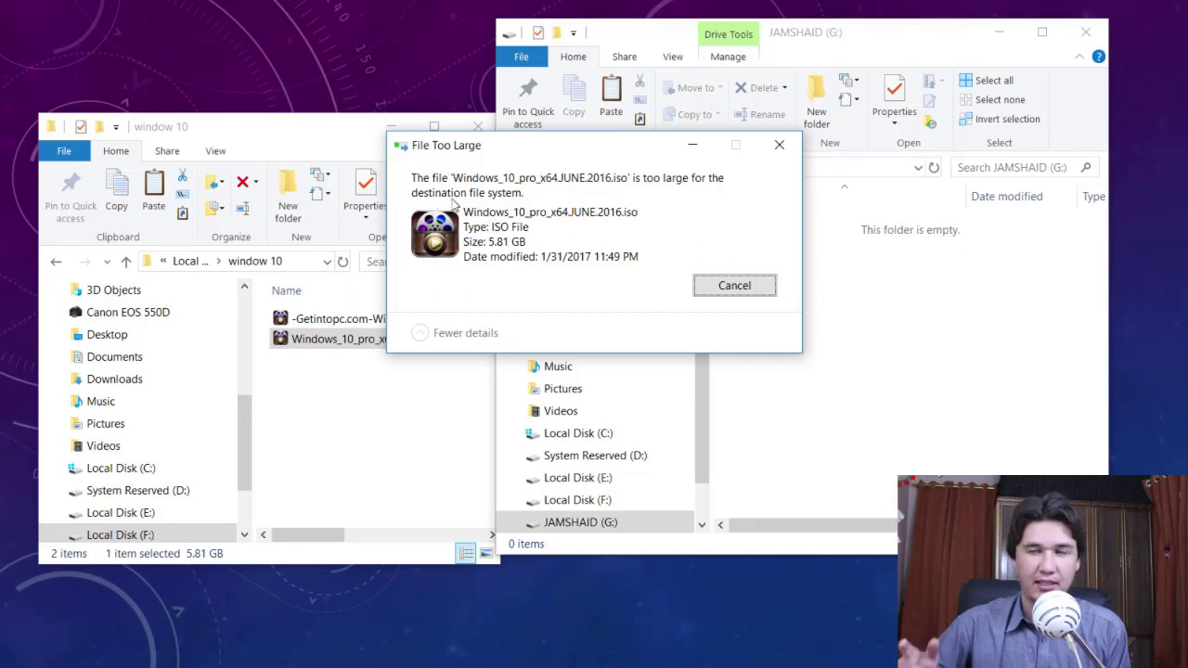
pyautogui.click(734, 286)
pyautogui.rightClick(783, 304)
pyautogui.click(840, 559)
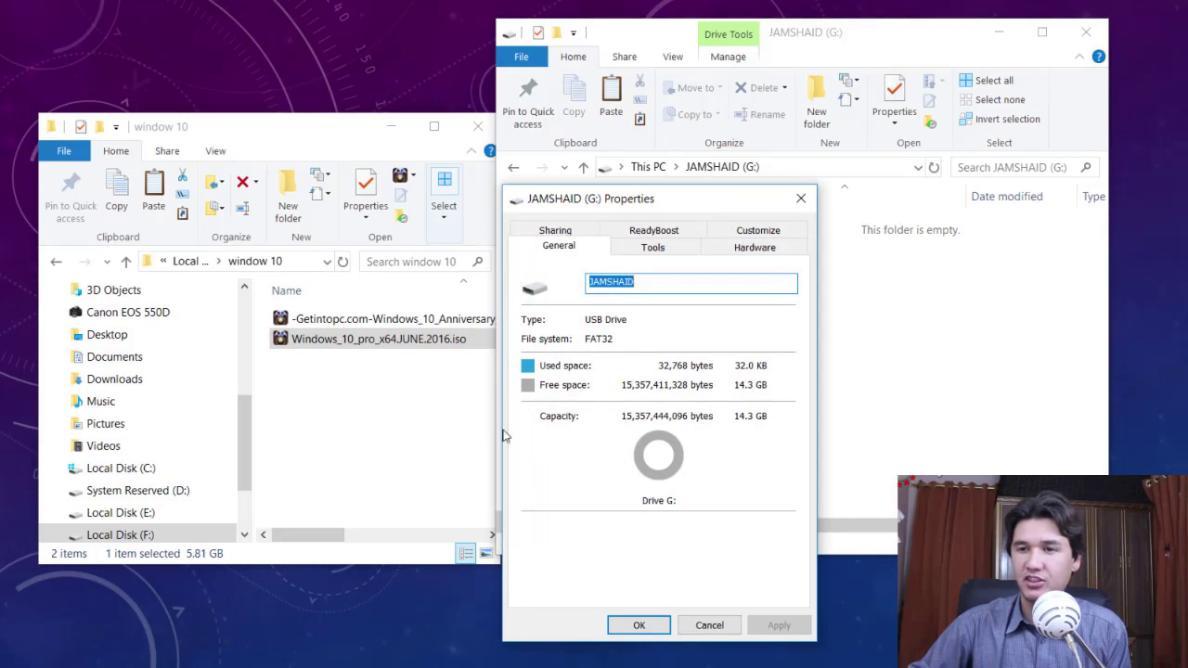
pyautogui.click(688, 628)
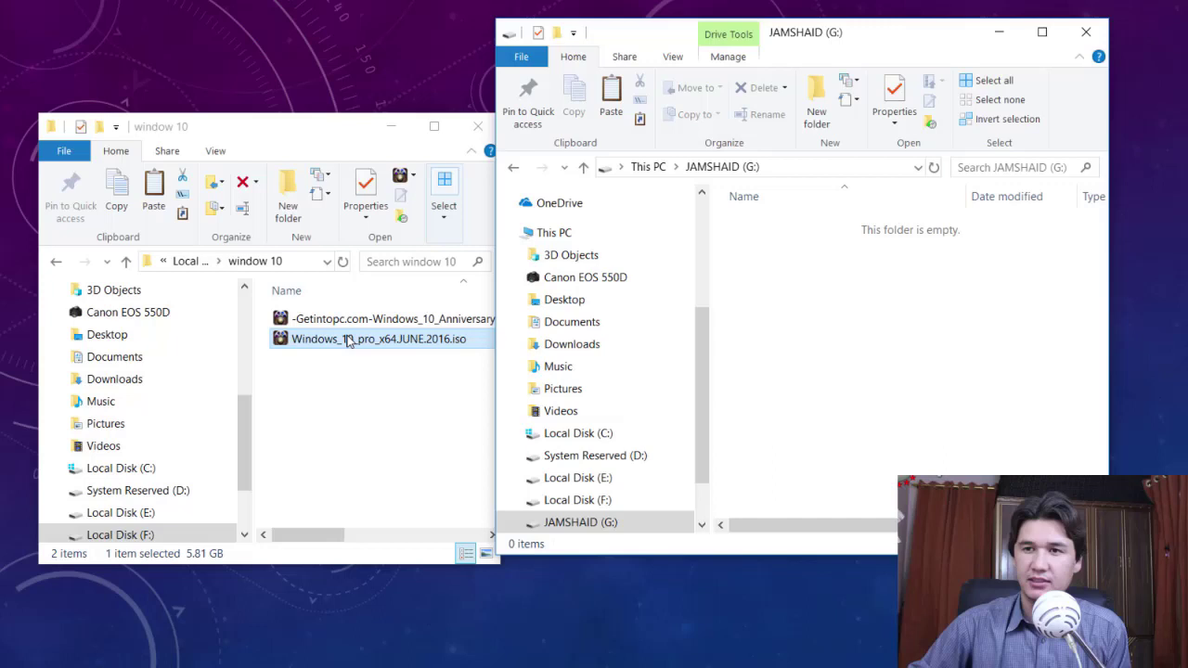
pyautogui.moveTo(594, 418)
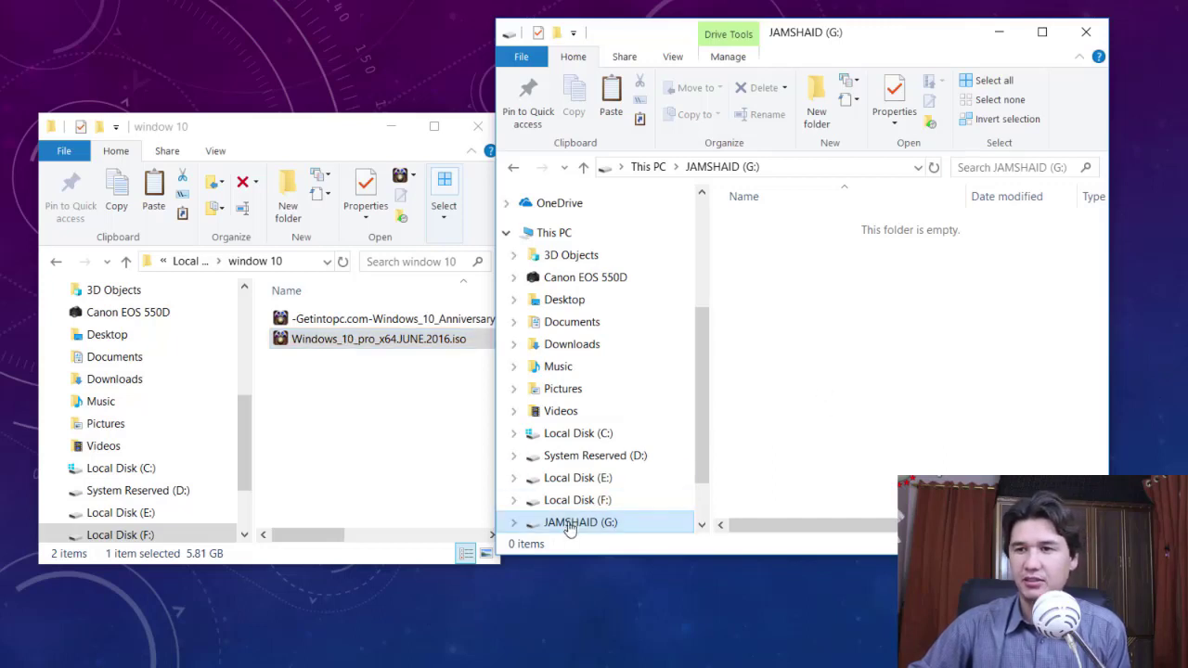
# - Open the Format dialog for JAMSHAID (G:) and set the file system to NTFS
pyautogui.rightClick(568, 523)
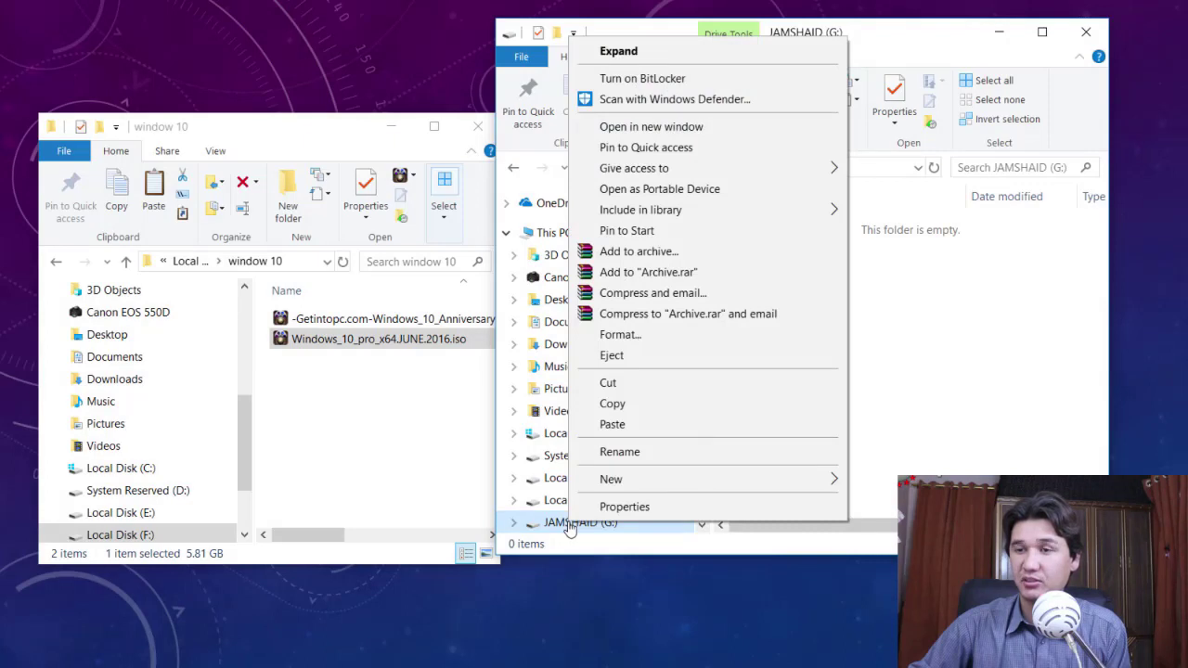
pyautogui.click(632, 340)
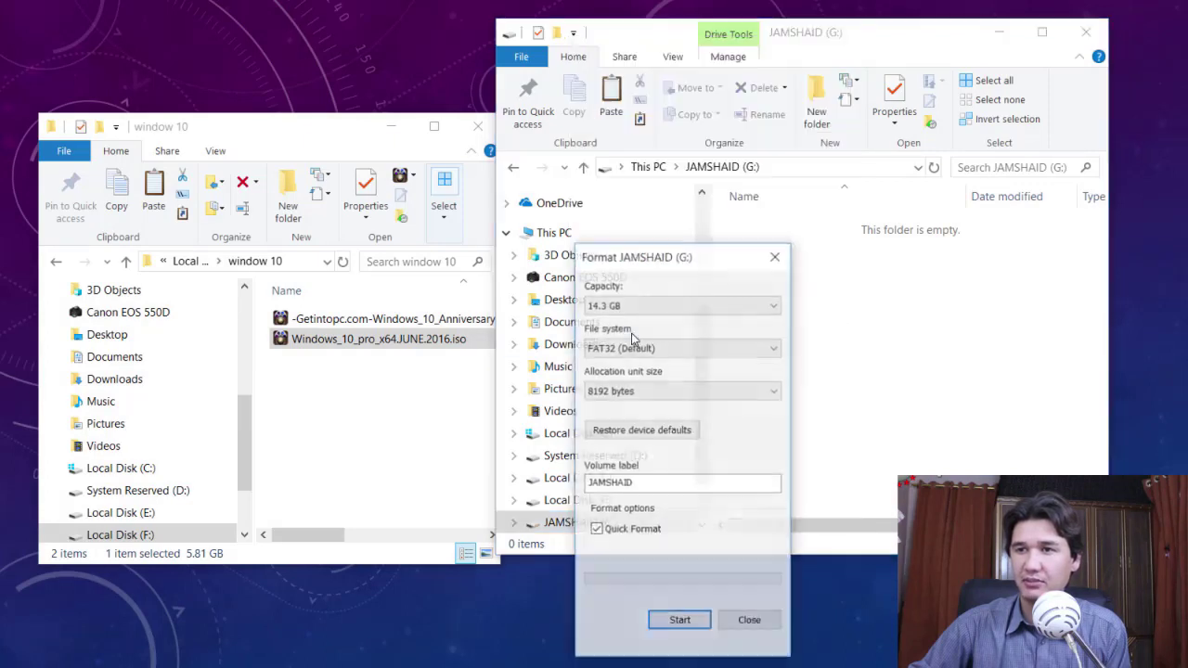
pyautogui.moveTo(670, 270); pyautogui.dragTo(647, 108)
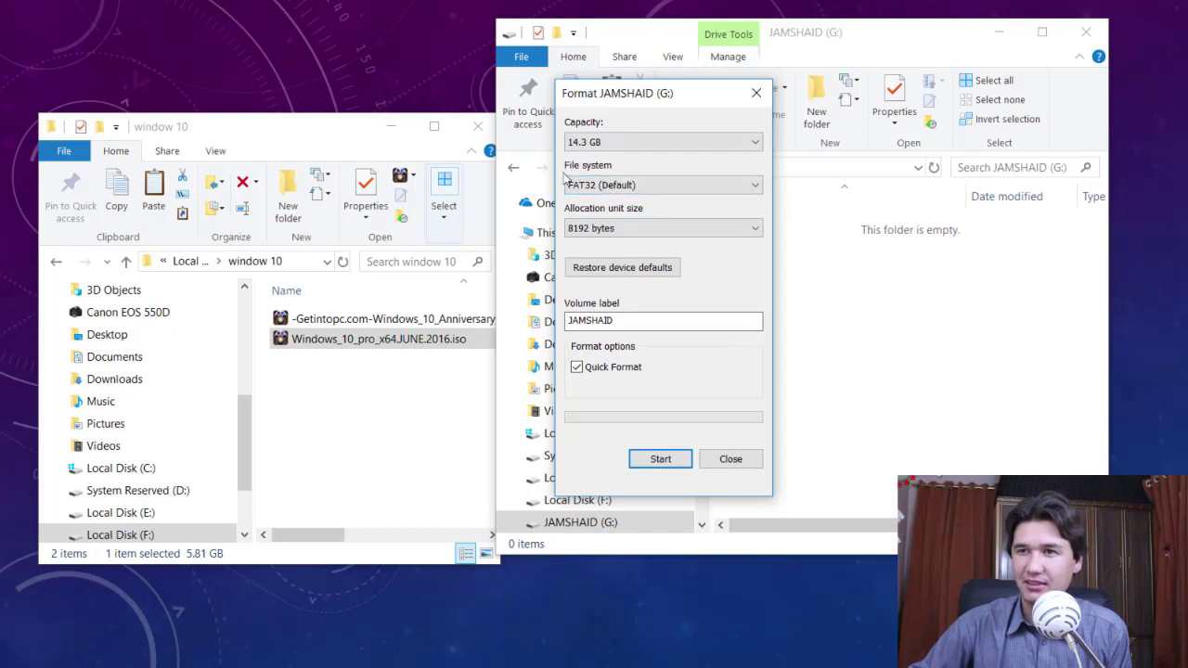
pyautogui.click(604, 184)
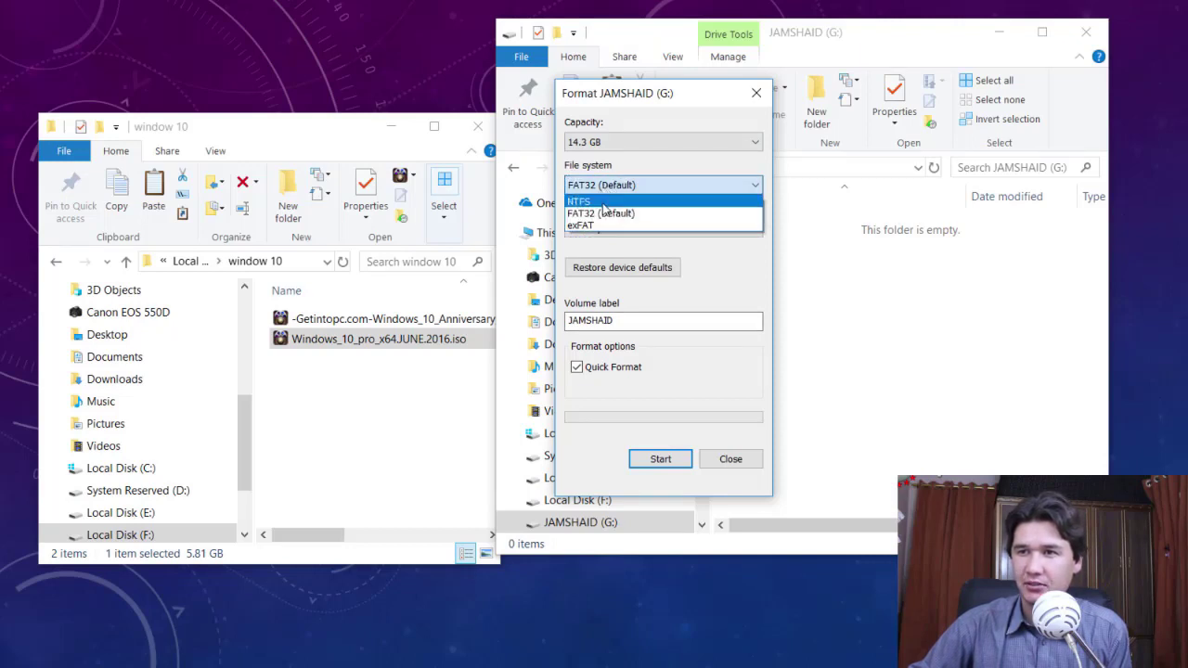
pyautogui.click(604, 203)
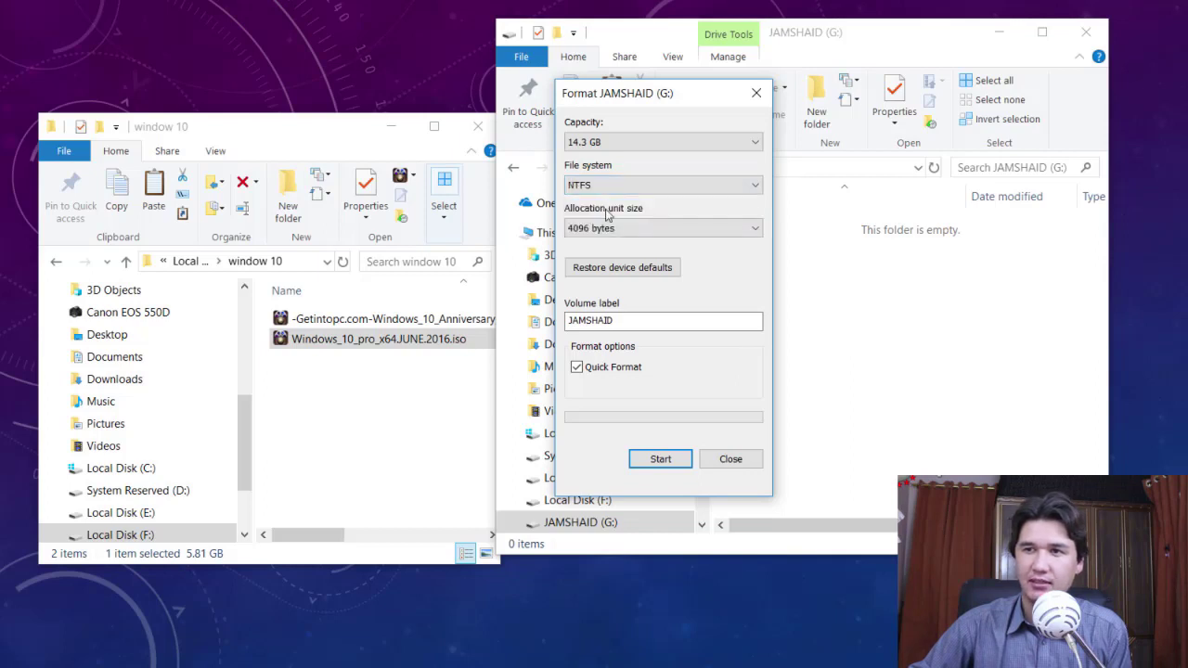
# - Format JAMSHAID (G:) as NTFS, accepting the data-erase warning, then close the Format dialog
pyautogui.click(661, 458)
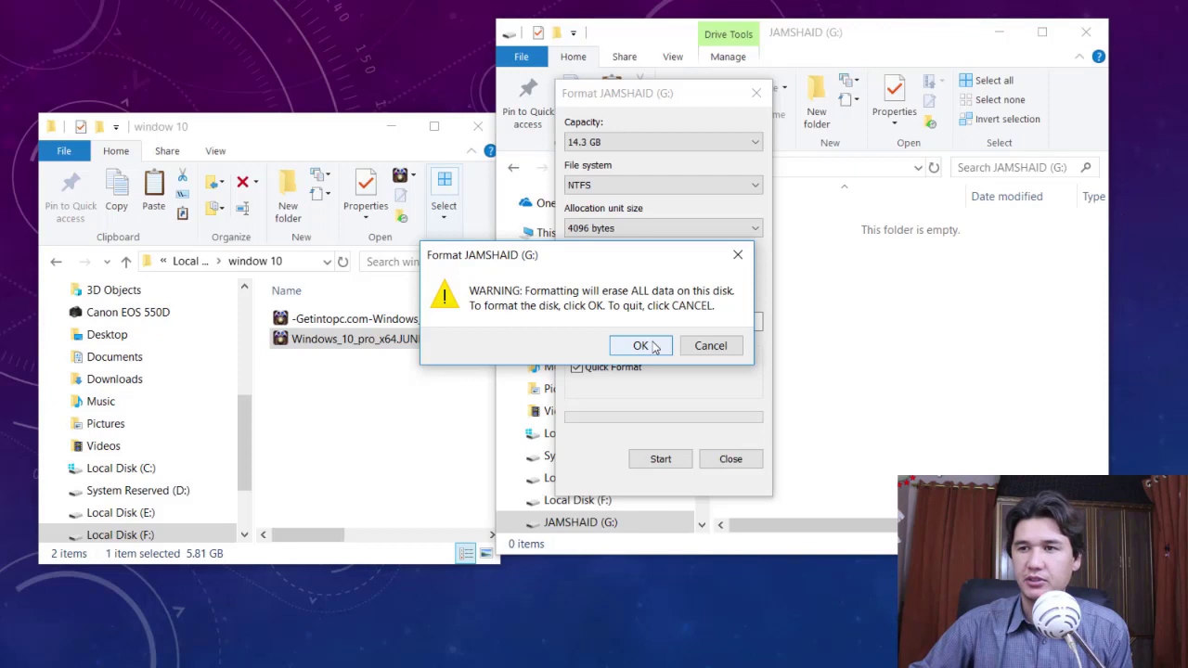
pyautogui.click(641, 346)
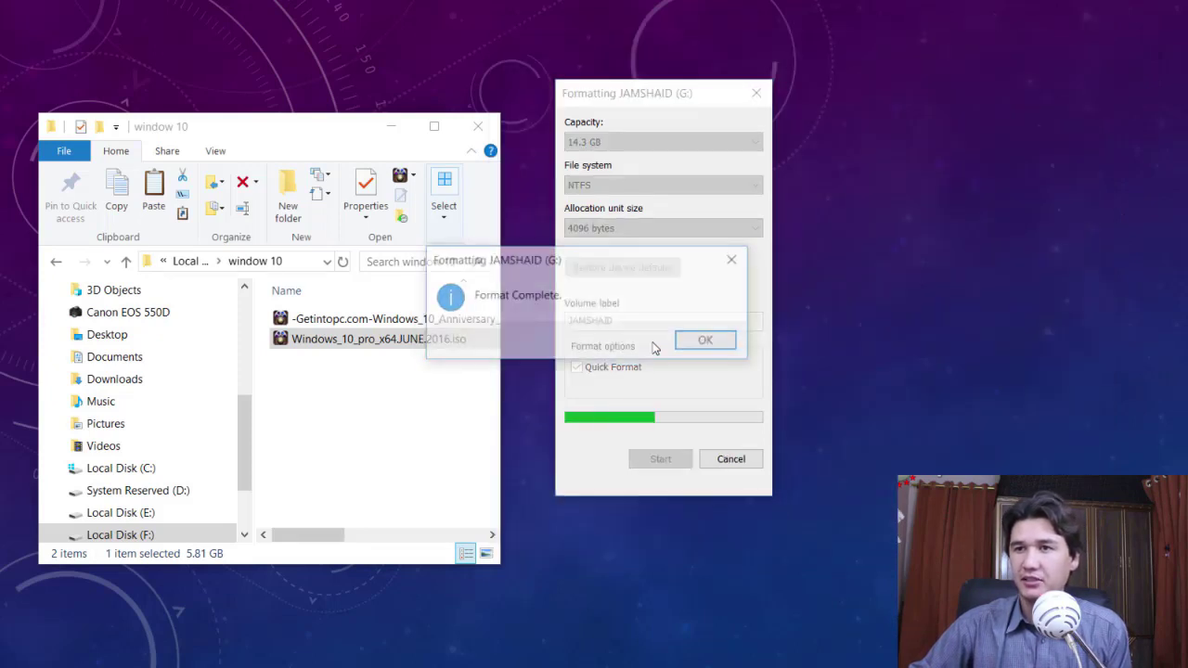
pyautogui.click(708, 343)
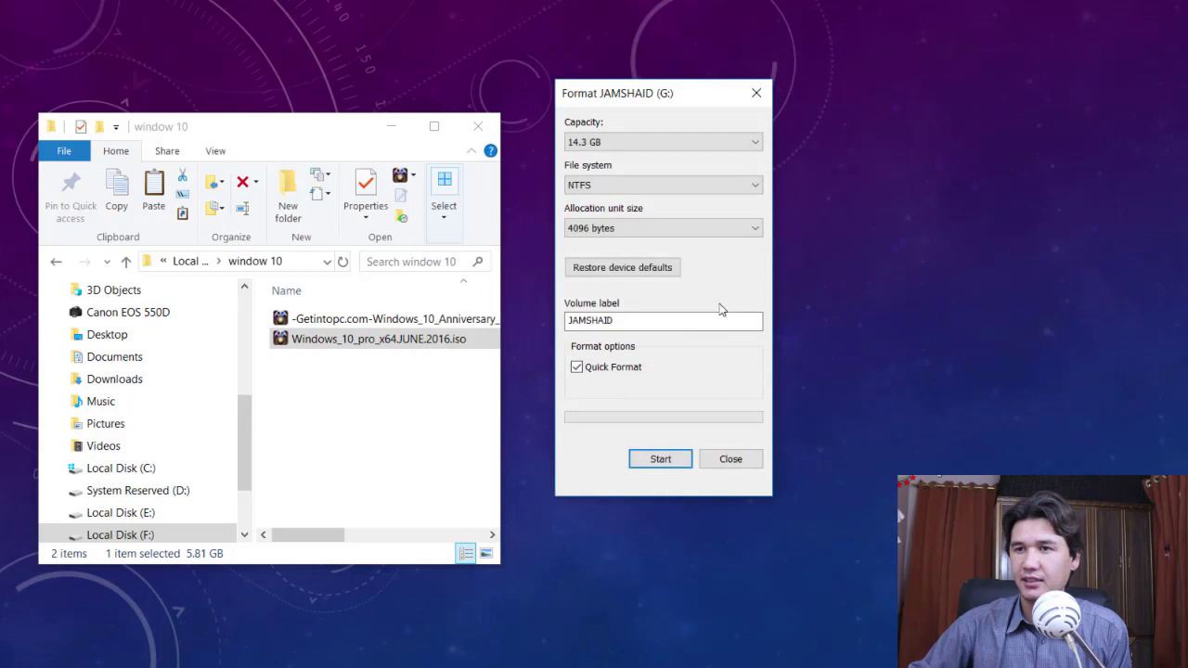
pyautogui.click(732, 459)
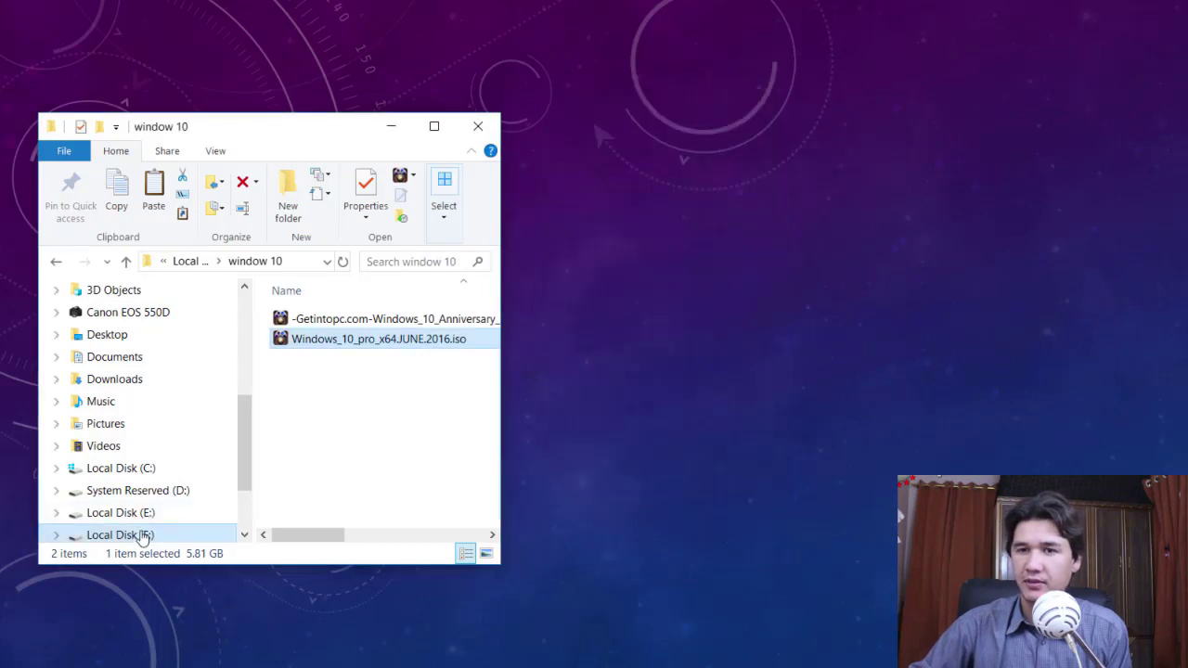
# - Locate JAMSHAID (G:) in the navigation pane and check its context menu
pyautogui.scroll(-1, 144, 520)
pyautogui.scroll(-1, 144, 496)
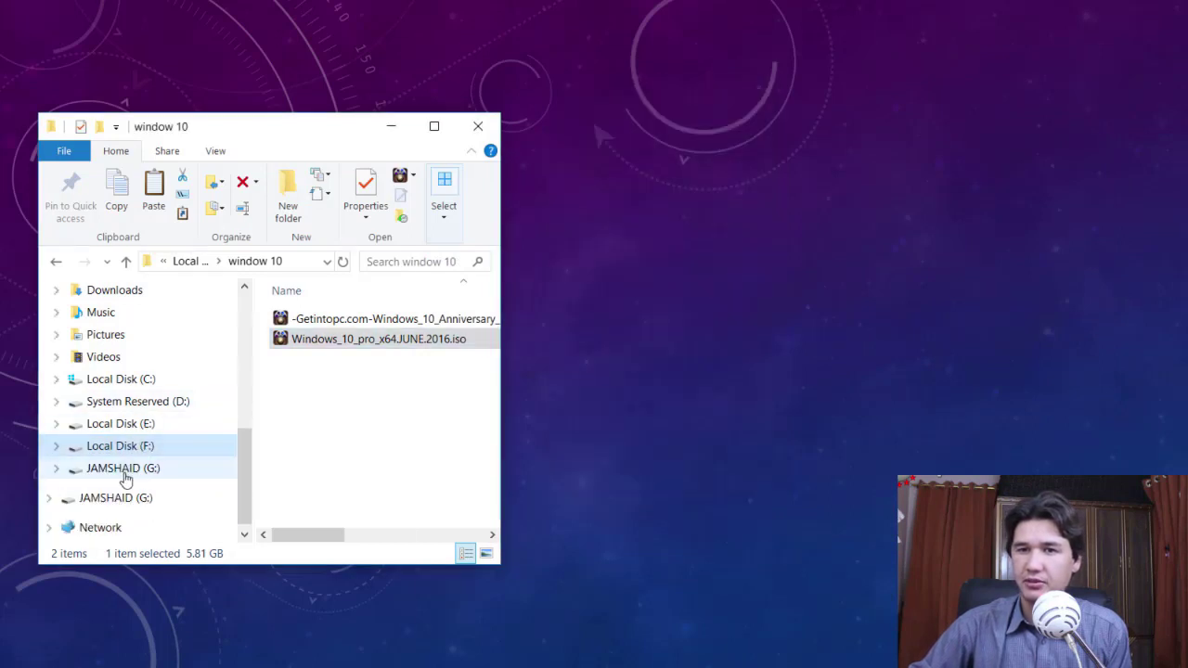
pyautogui.rightClick(127, 477)
pyautogui.press('Escape')
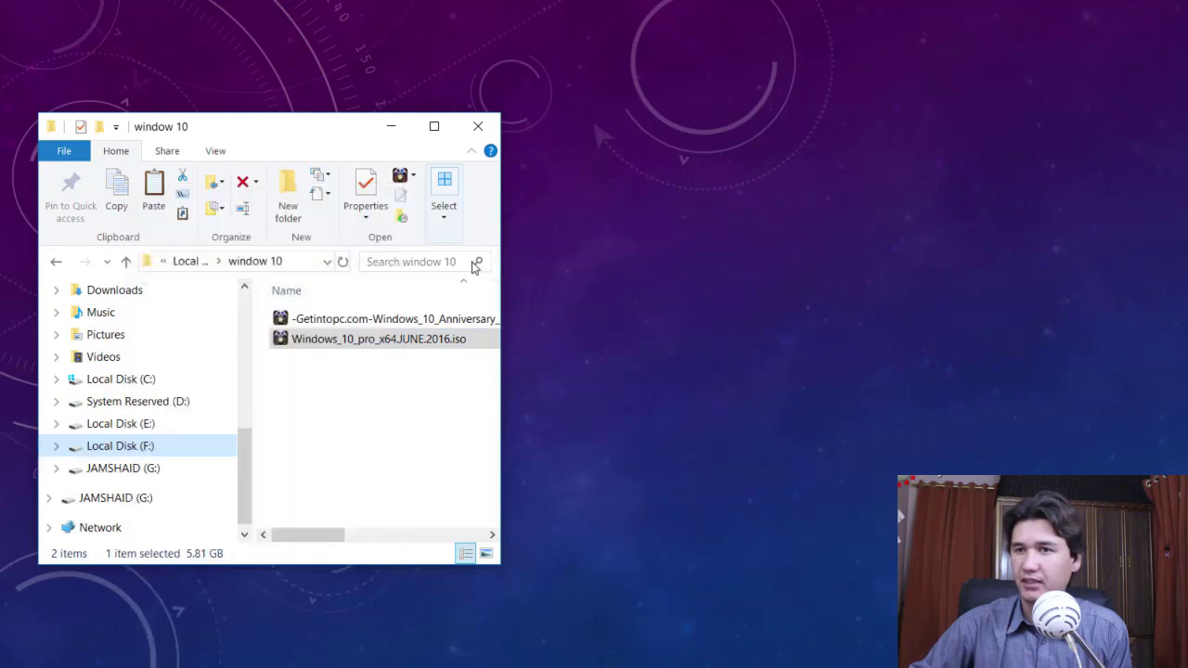
# - Place the G: window beside the ISO folder and drag Windows_10_pro_x64JUNE.2016.iso onto it
pyautogui.moveTo(663, 41); pyautogui.dragTo(738, 85)
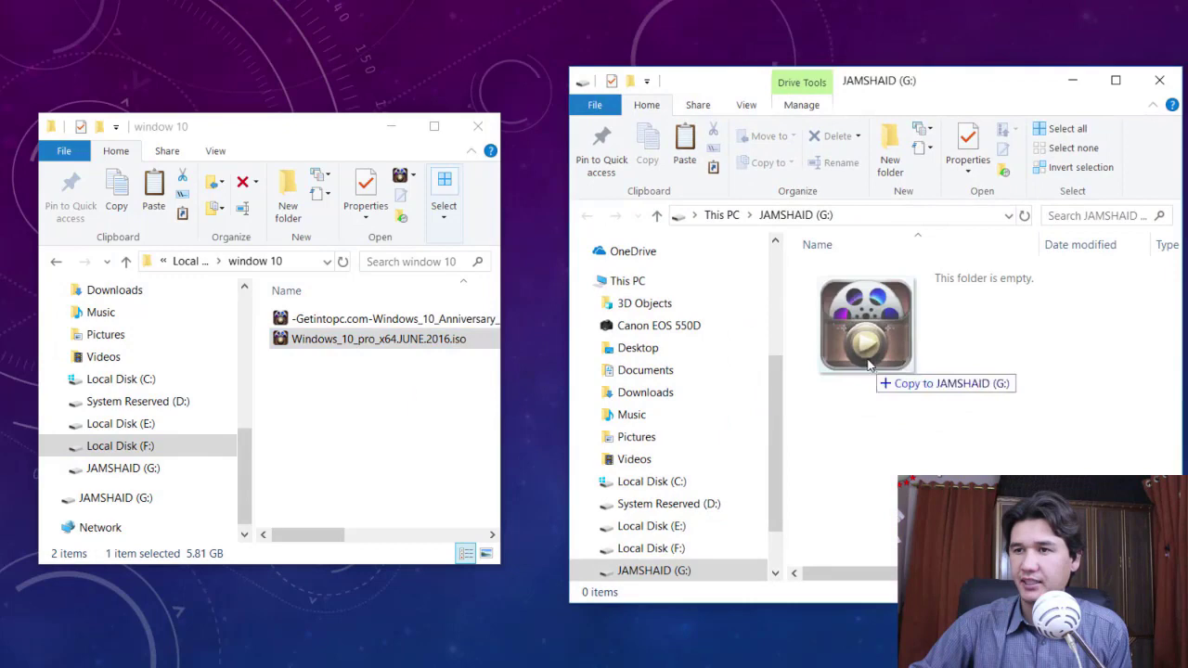
pyautogui.moveTo(351, 342); pyautogui.dragTo(863, 357)
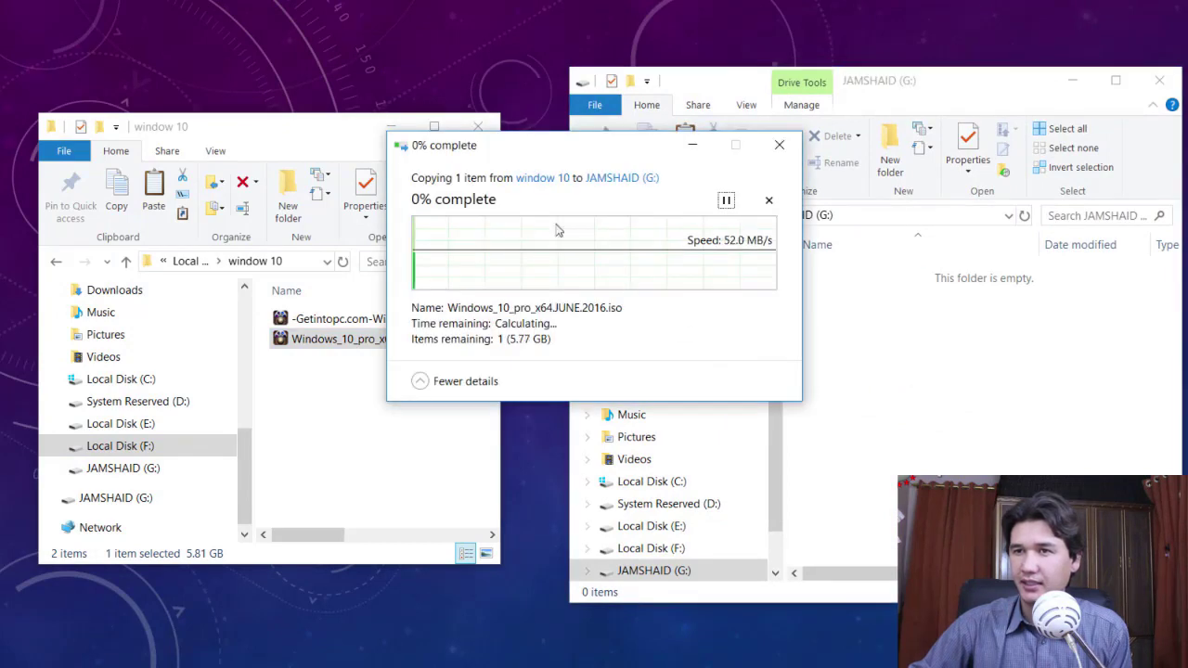